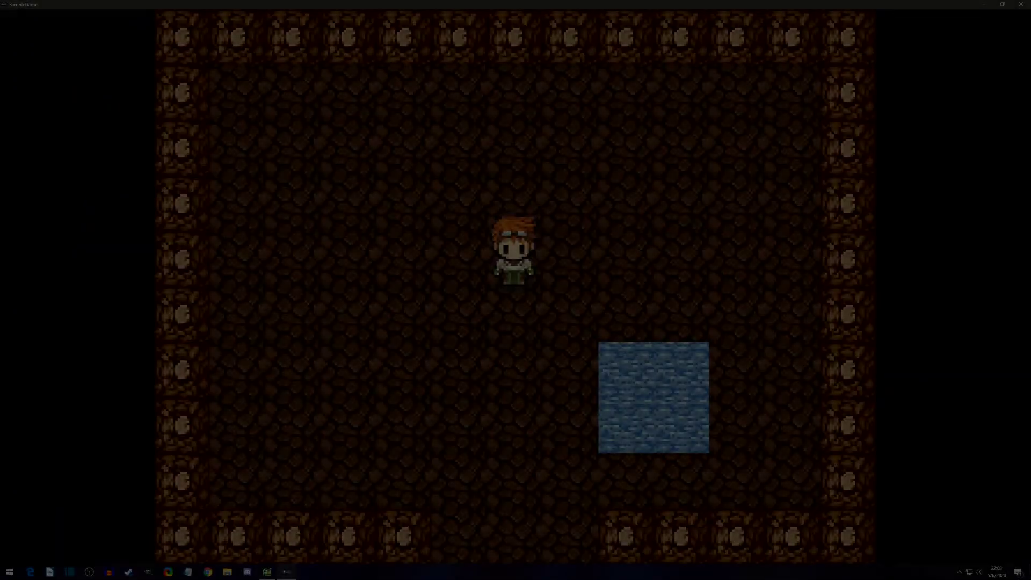
Walk the player character around the water pool in the running game to examine its reflection
key(Down)
key(Left)
key(Up)
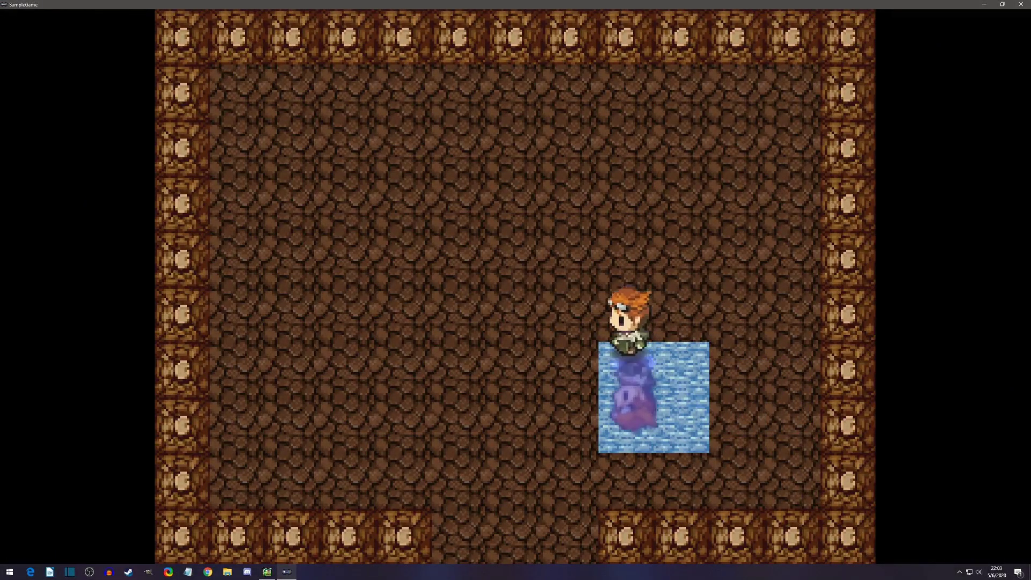
key(Up)
key(Down)
key(Down)
key(Left)
key(Right)
key(Down)
key(Right)
key(Right)
key(Up)
key(Up)
key(Left)
key(Left)
key(Down)
key(Up)
key(Right)
key(Left)
key(Down)
key(Left)
key(Down)
key(Down)
key(Up)
key(Up)
key(Right)
key(Up)
key(Left)
key(Down)
key(Left)
key(Left)
key(Right)
key(Right)
key(Up)
key(Left)
key(Down)
key(Right)
key(Up)
key(Left)
key(Left)
key(Down)
key(Down)
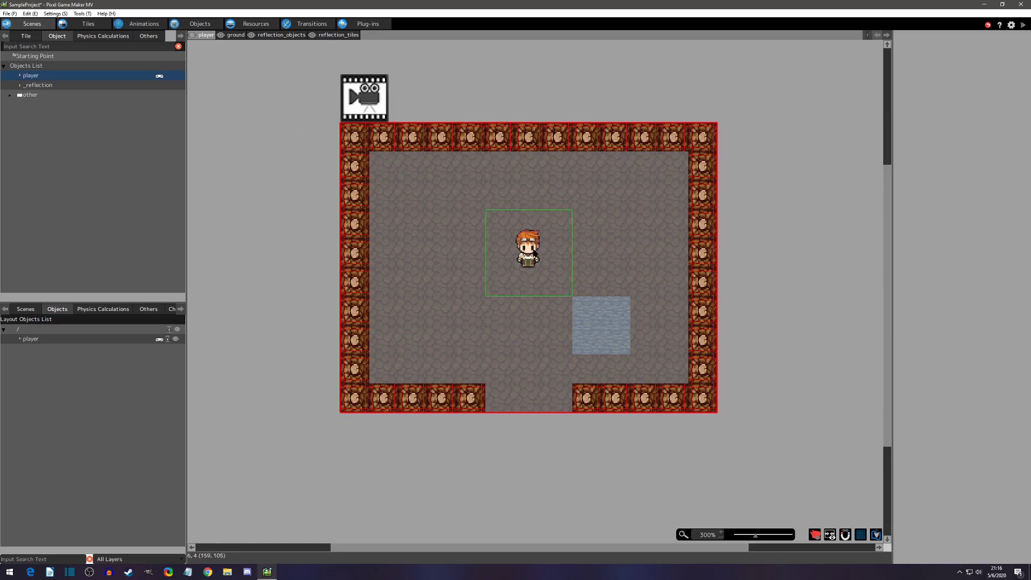
View the scene's ground, reflection_objects and reflection_tiles layers in turn to examine what each contains
click(236, 35)
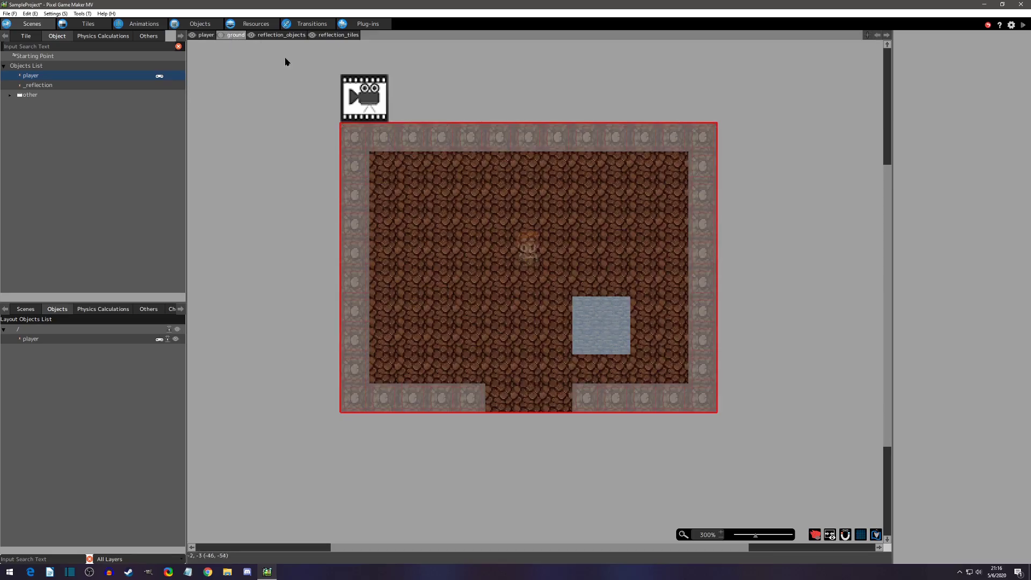
click(269, 37)
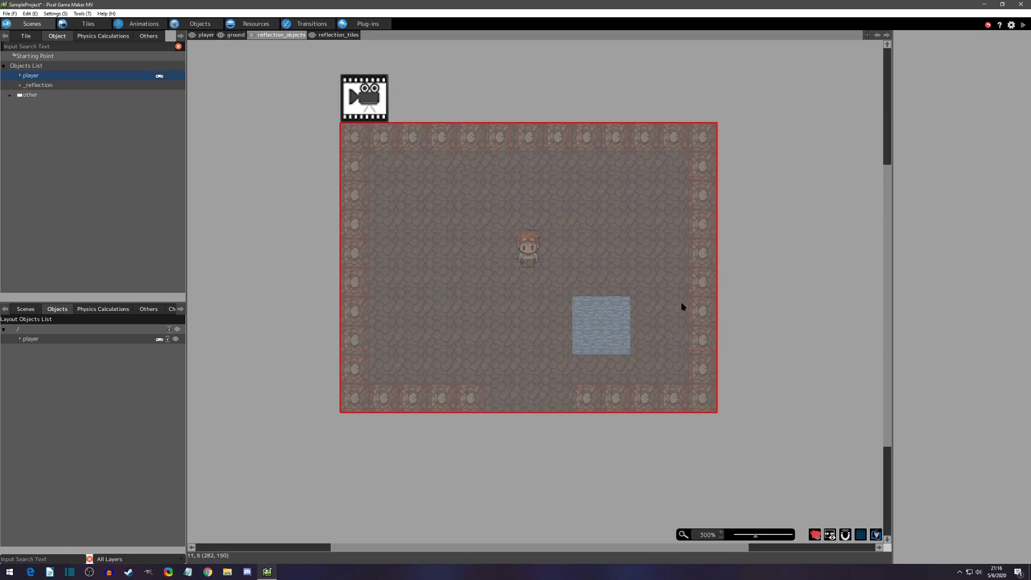
click(339, 34)
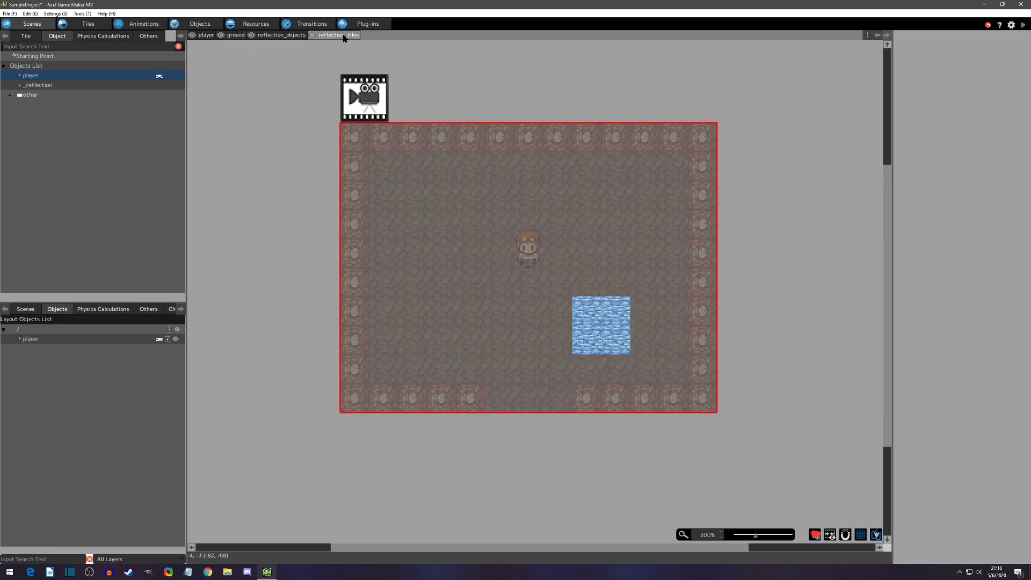
click(285, 38)
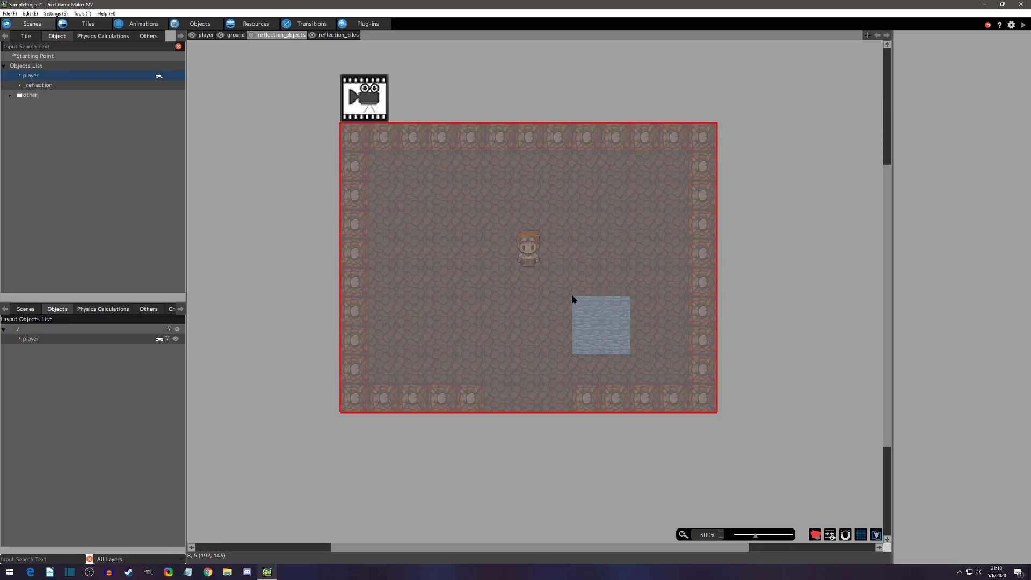
click(237, 36)
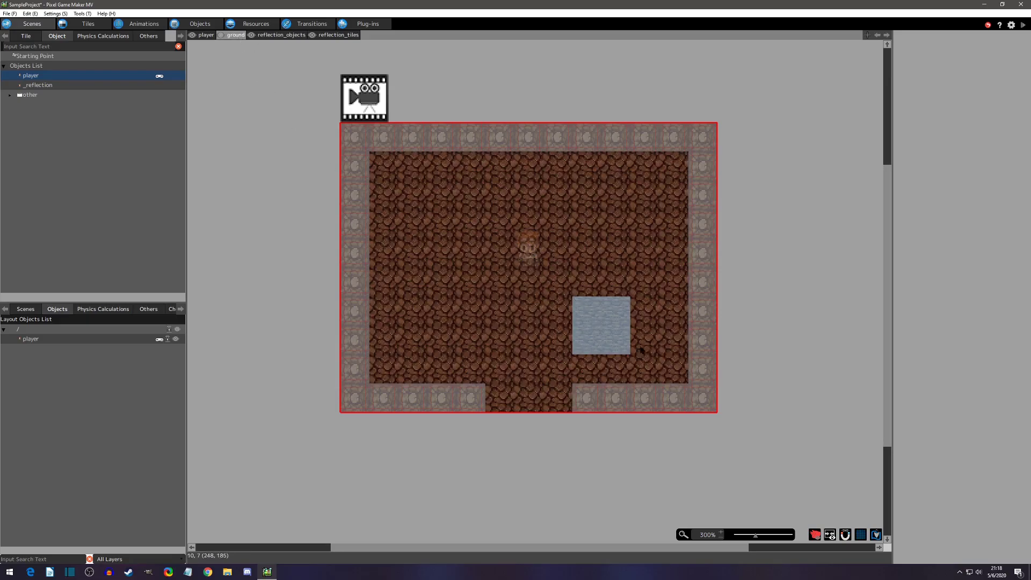
click(337, 35)
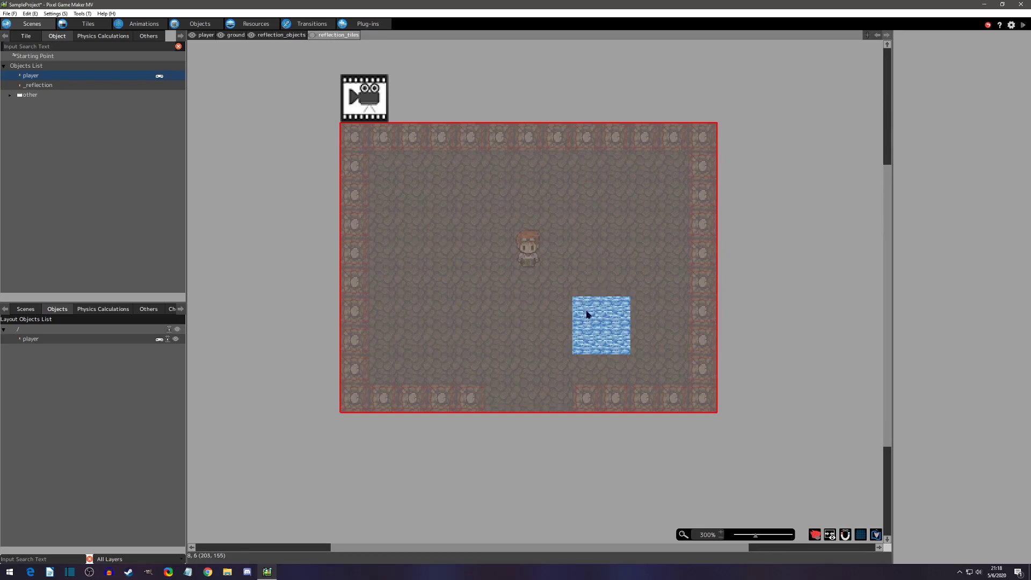
Start a test play and walk the player character across the room and down onto the water pool
click(1022, 25)
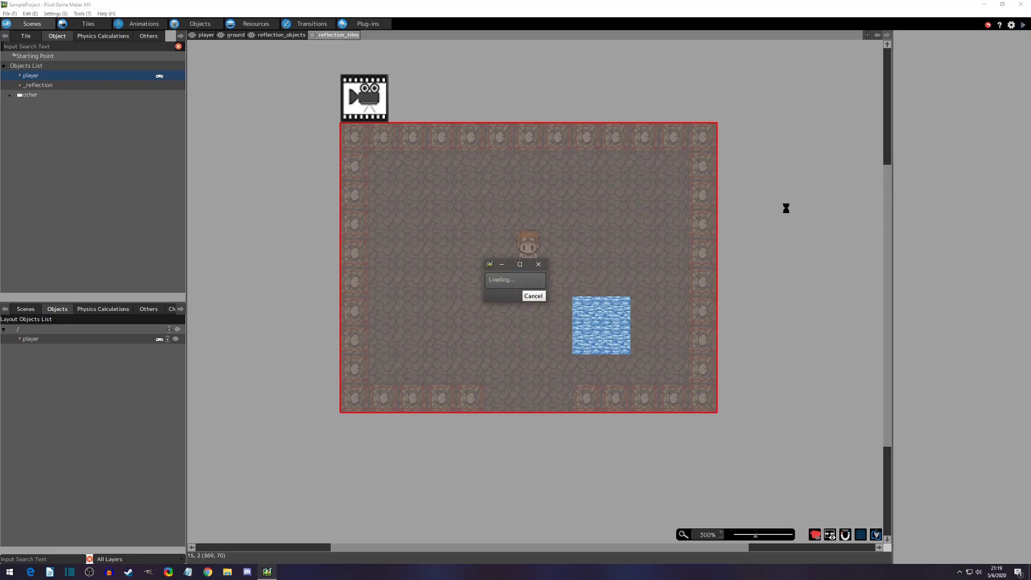
key(Up)
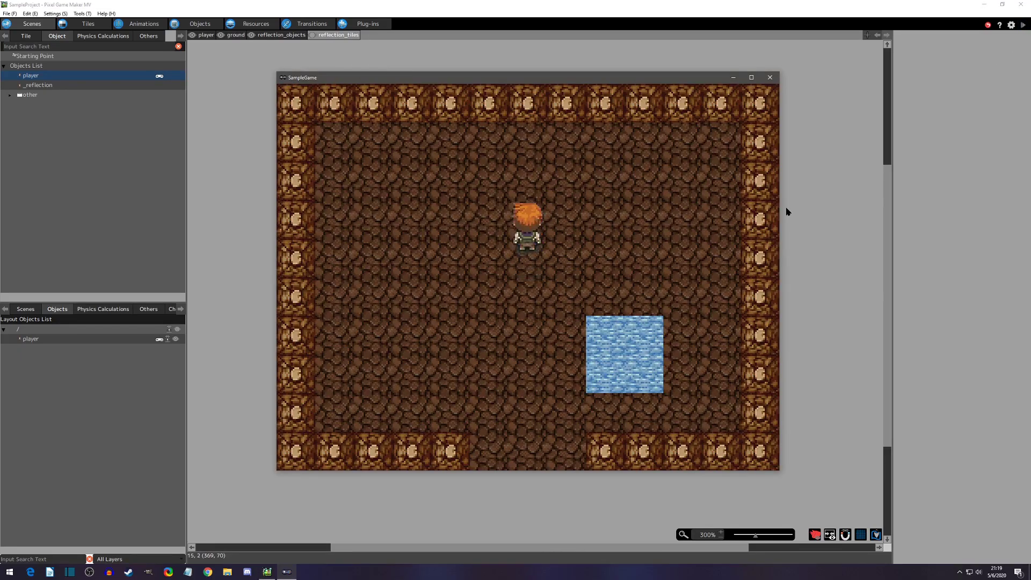
key(Left)
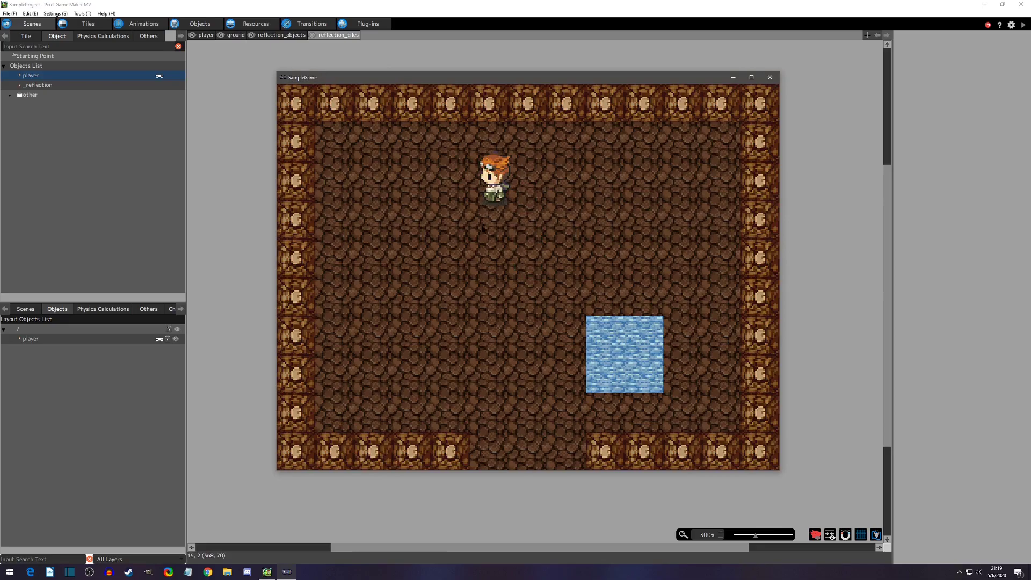
key(Left)
key(Right)
key(Down)
key(Down)
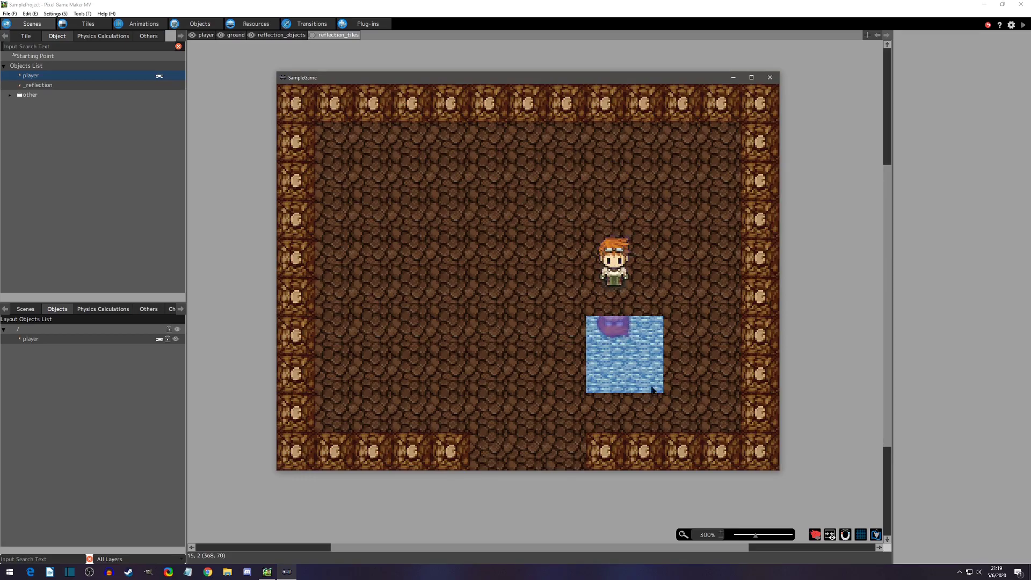
key(Down)
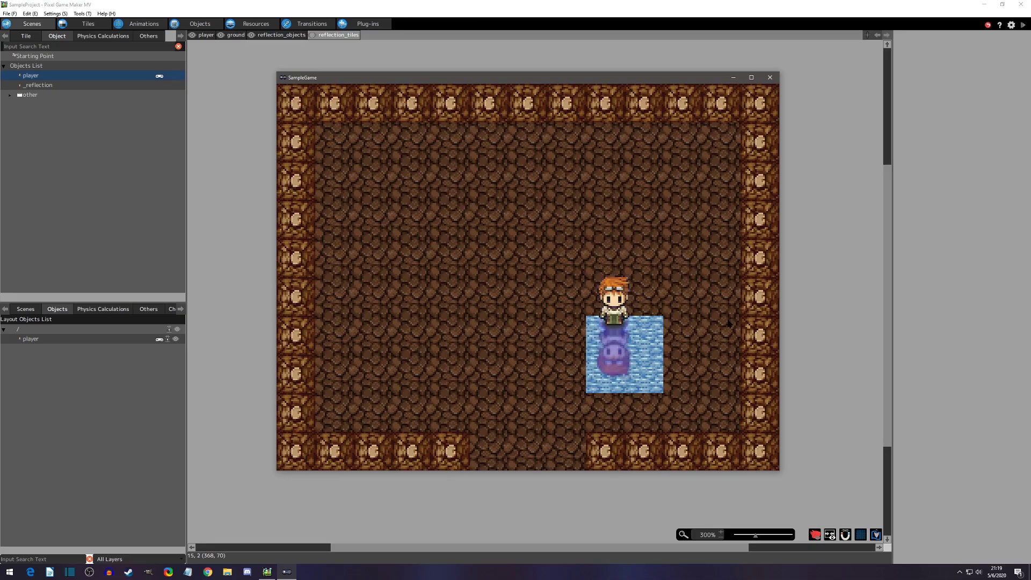
key(Down)
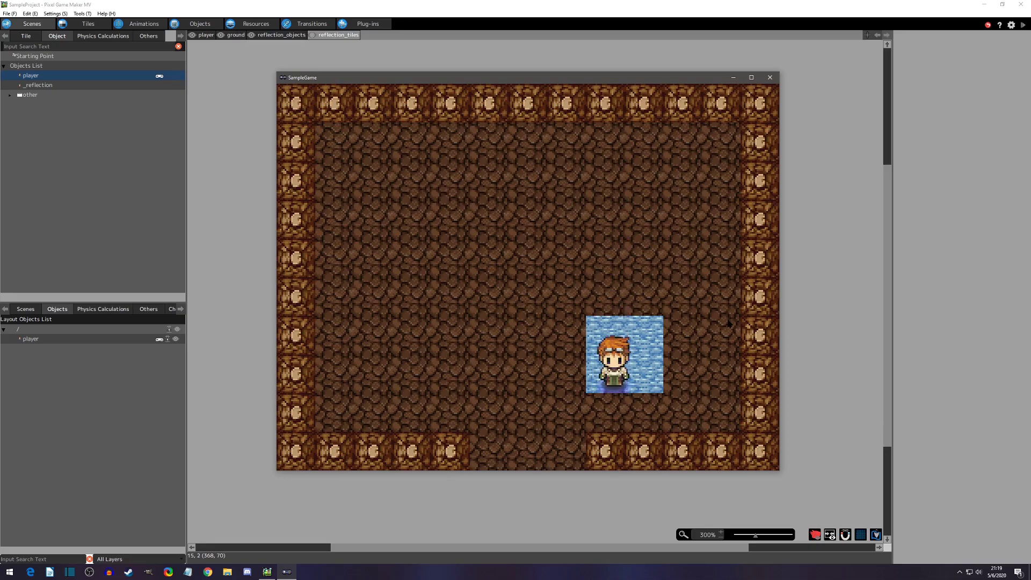
Move the character around the pool's upper edge to check its reflection, walk away, and end the test play
key(Right)
key(Up)
key(Left)
key(Right)
key(Left)
key(Up)
key(Right)
key(Down)
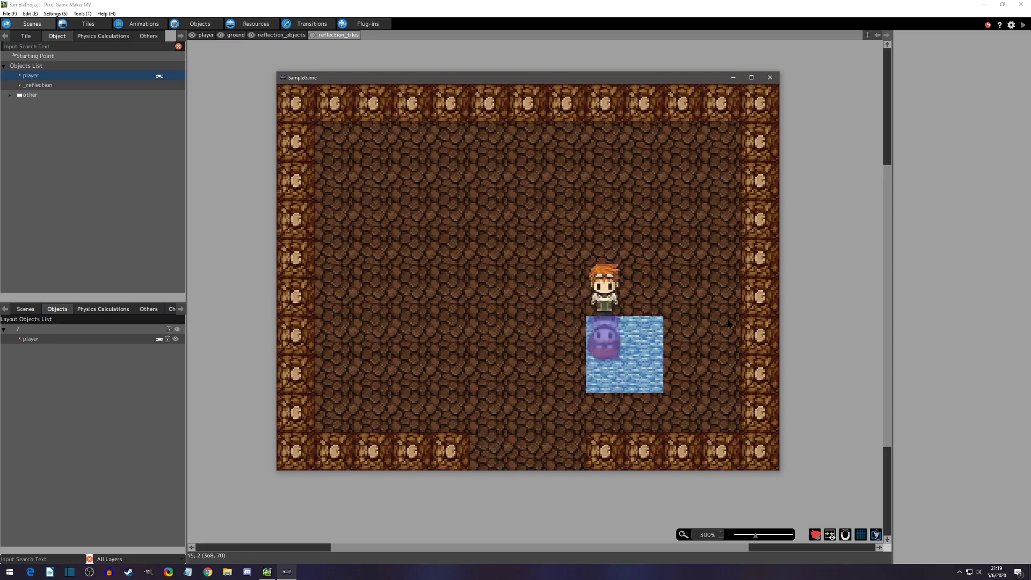
key(Up)
key(Left)
key(Down)
key(Up)
key(Up)
key(Left)
key(Down)
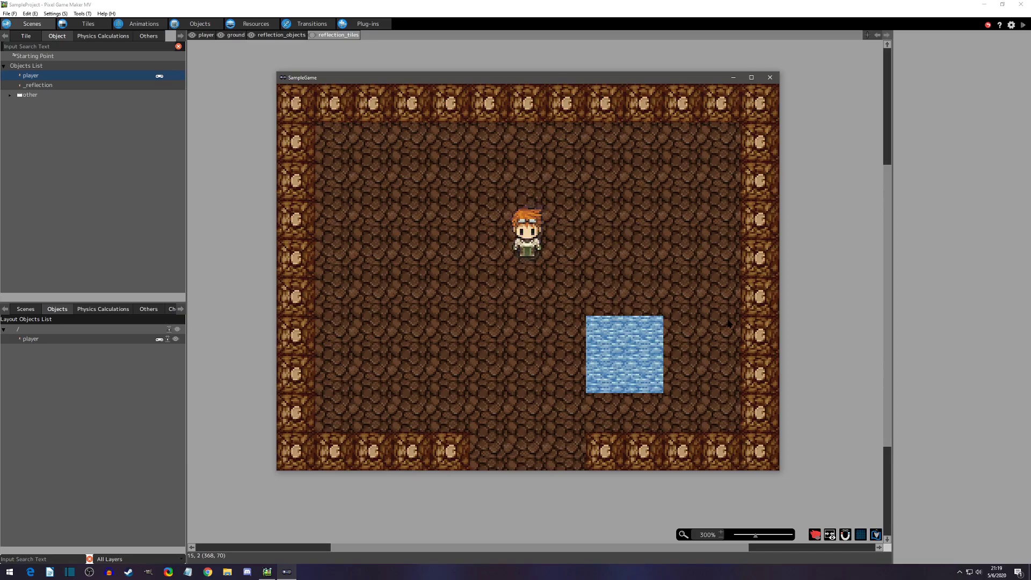
click(770, 76)
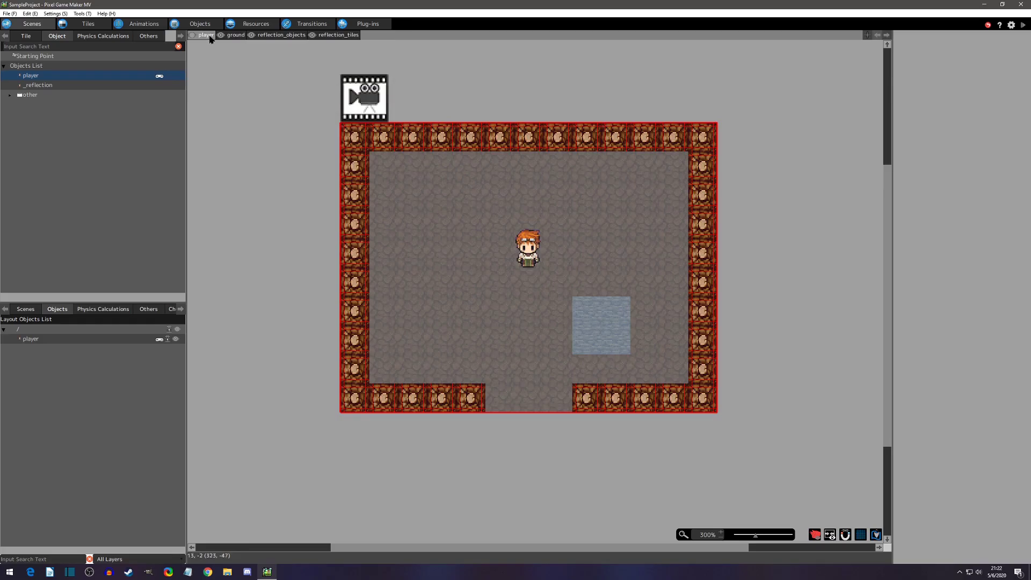
Examine the player animation's walk, wait, walk_reflection and wait_reflection motions, including the front direction of wait_reflection
click(142, 25)
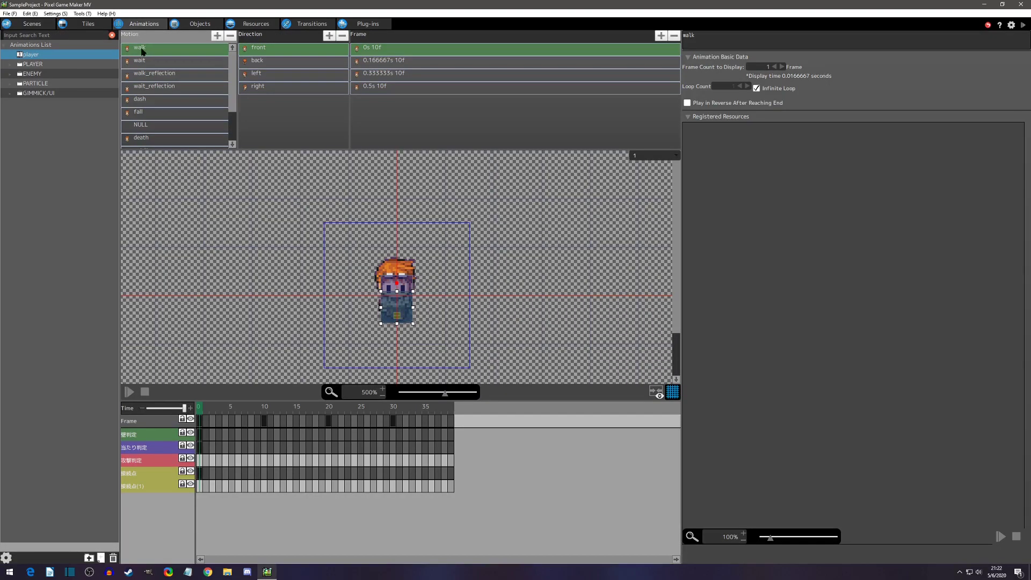
click(146, 67)
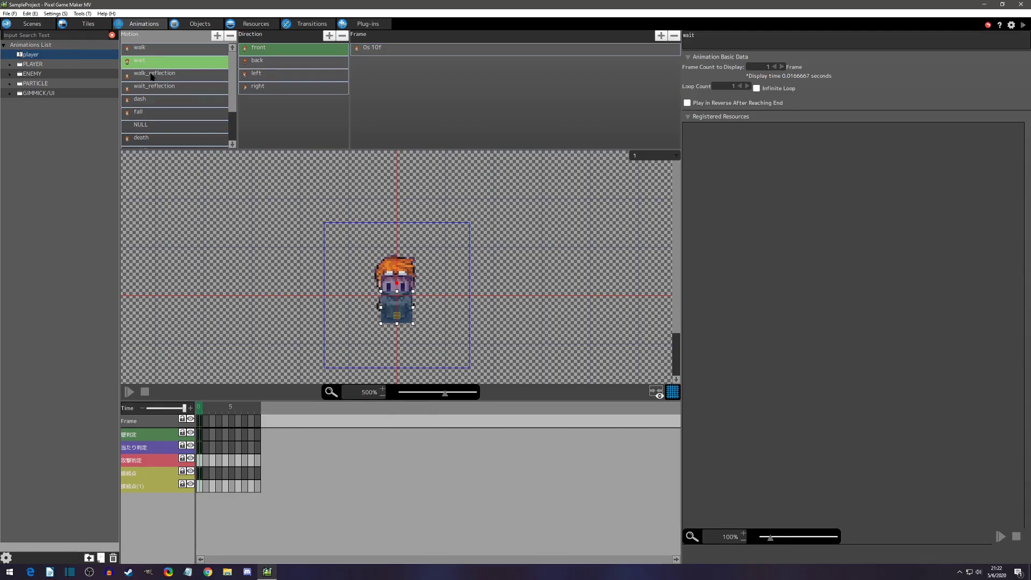
click(152, 76)
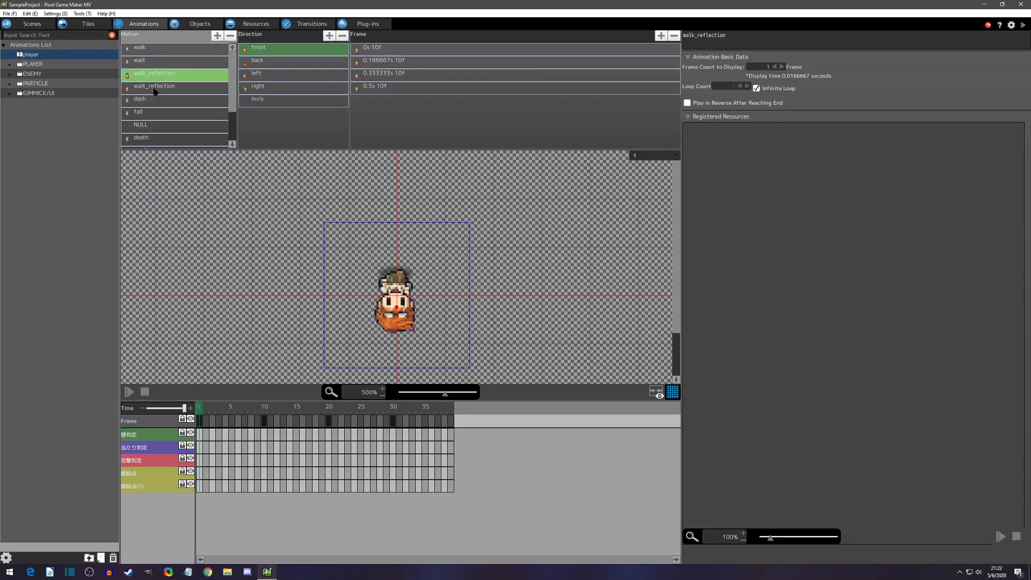
click(155, 91)
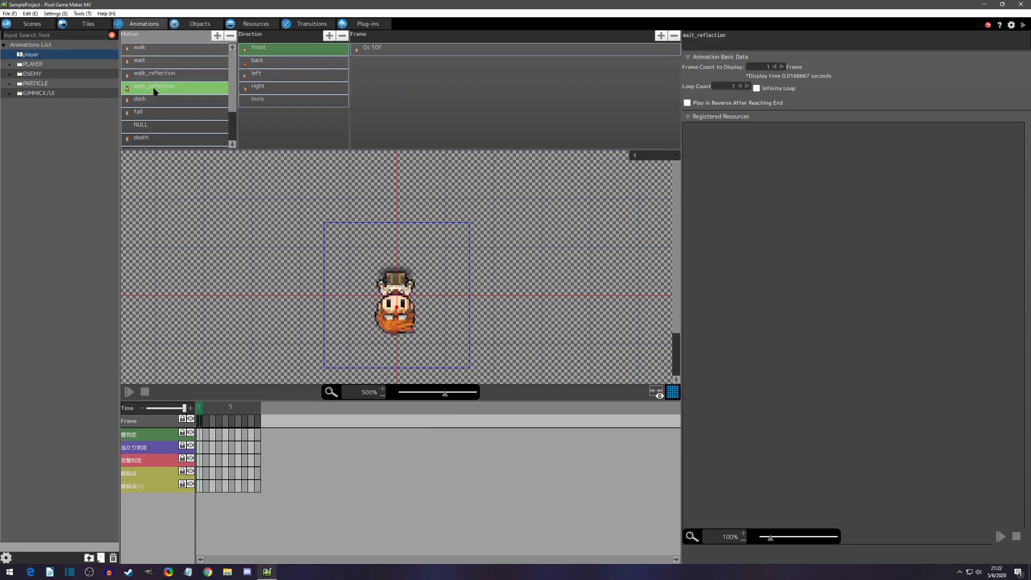
click(267, 54)
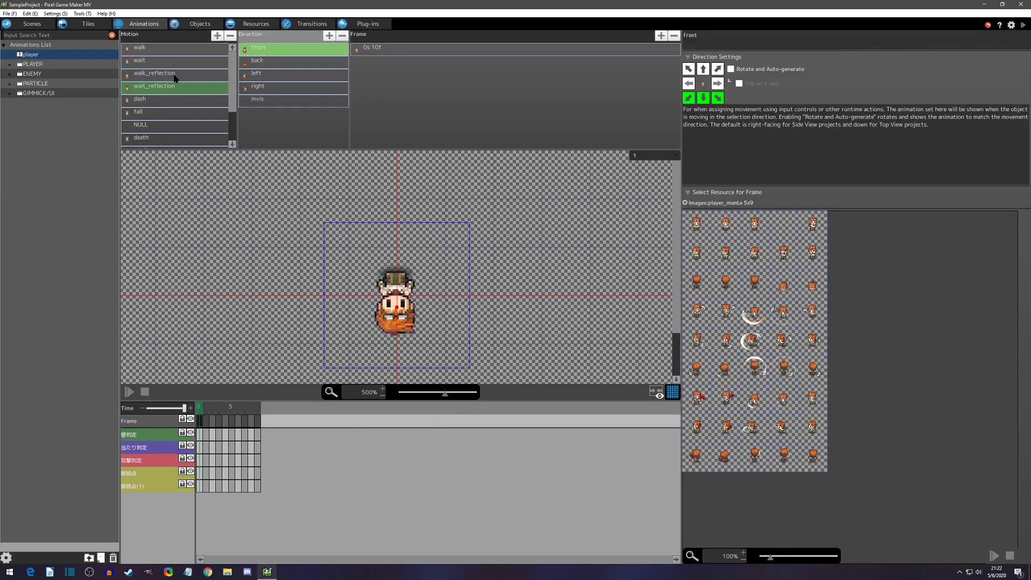
Select all four front-direction frames of the walk_reflection motion and toggle Flip Vertical off and back on
click(174, 75)
click(266, 52)
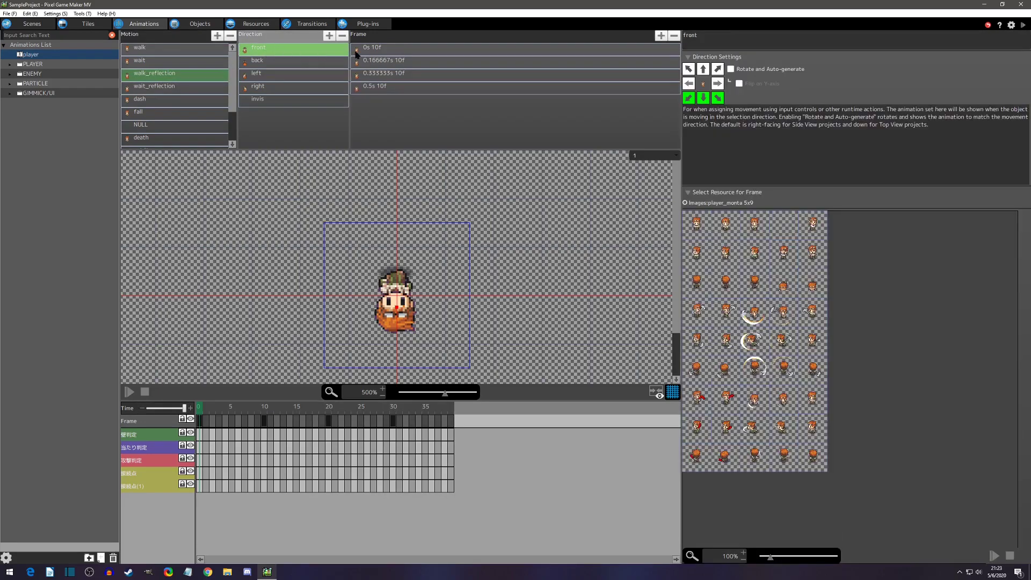
click(388, 49)
shift+click(398, 90)
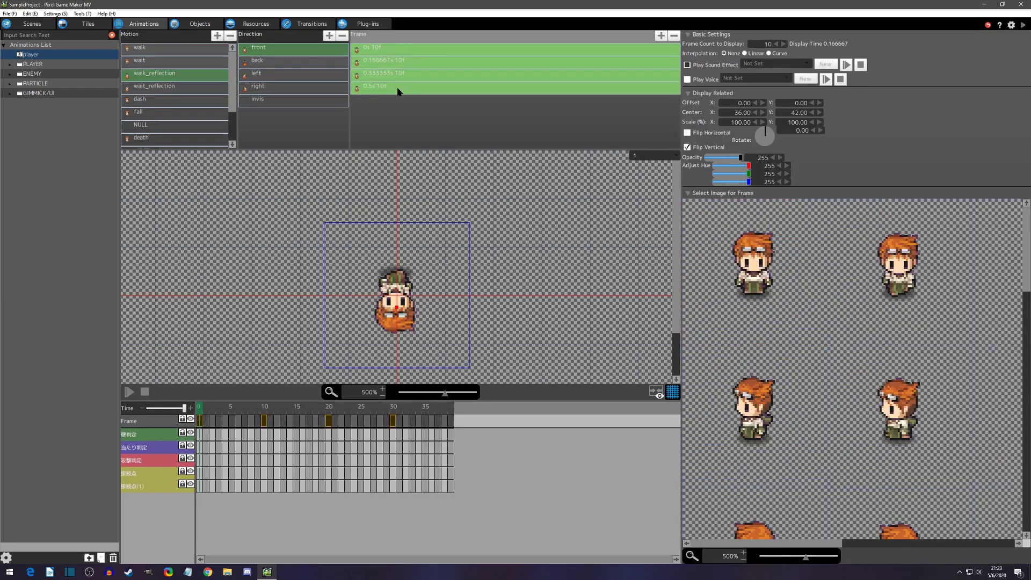
click(688, 147)
click(687, 147)
View the action programs of the player and _reflection objects and check the object settings of _reflection
click(200, 24)
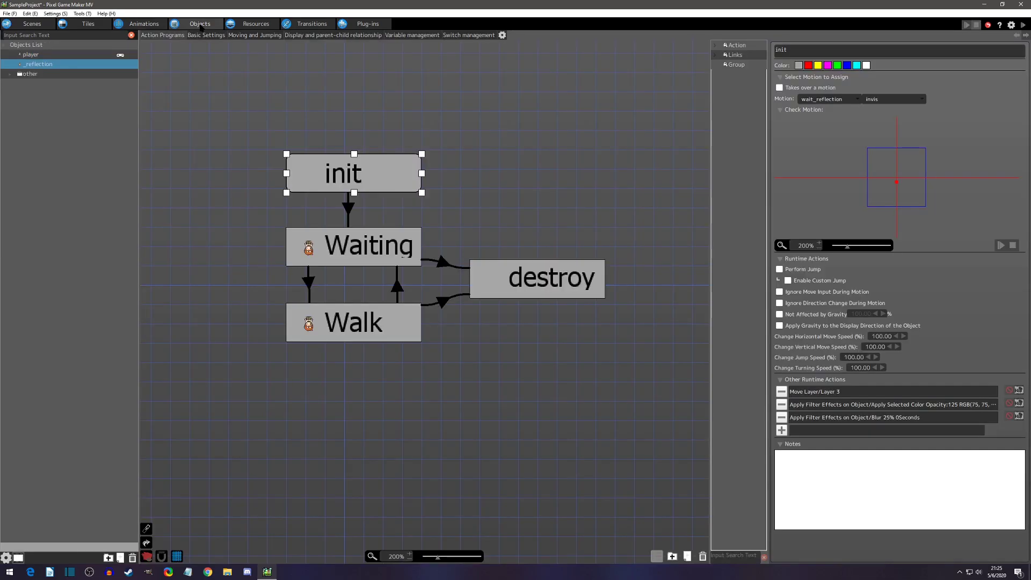
click(59, 56)
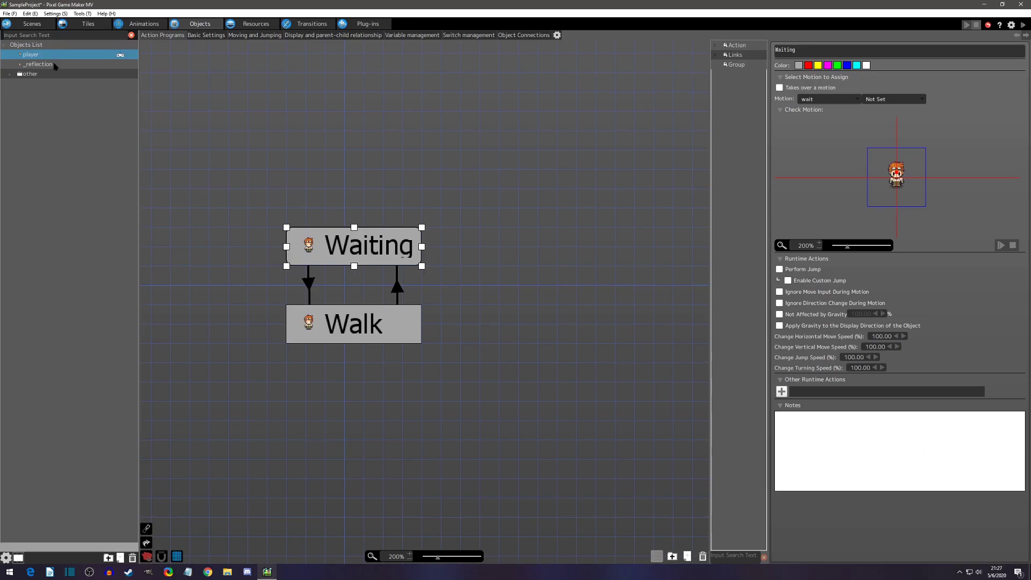
click(55, 65)
right_click(56, 65)
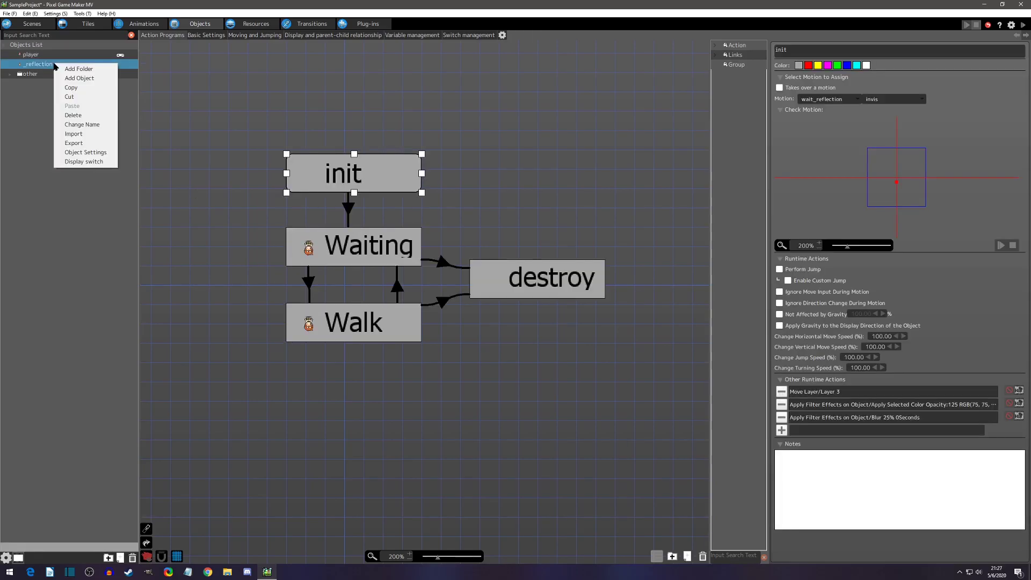
click(82, 152)
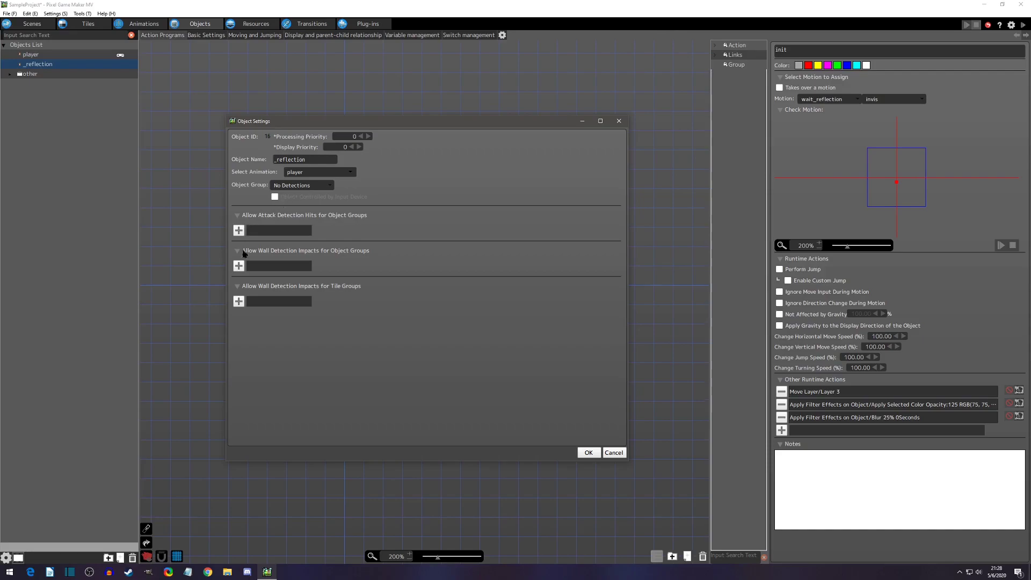
click(589, 453)
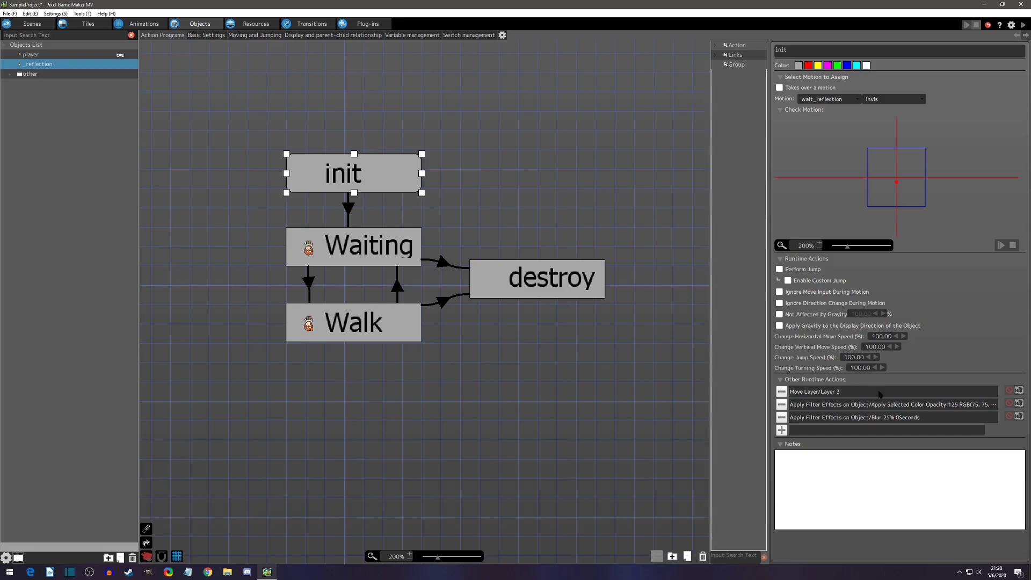
Check the destination layer in _reflection's init Move Layer action against the layers of the scene
double_click(842, 393)
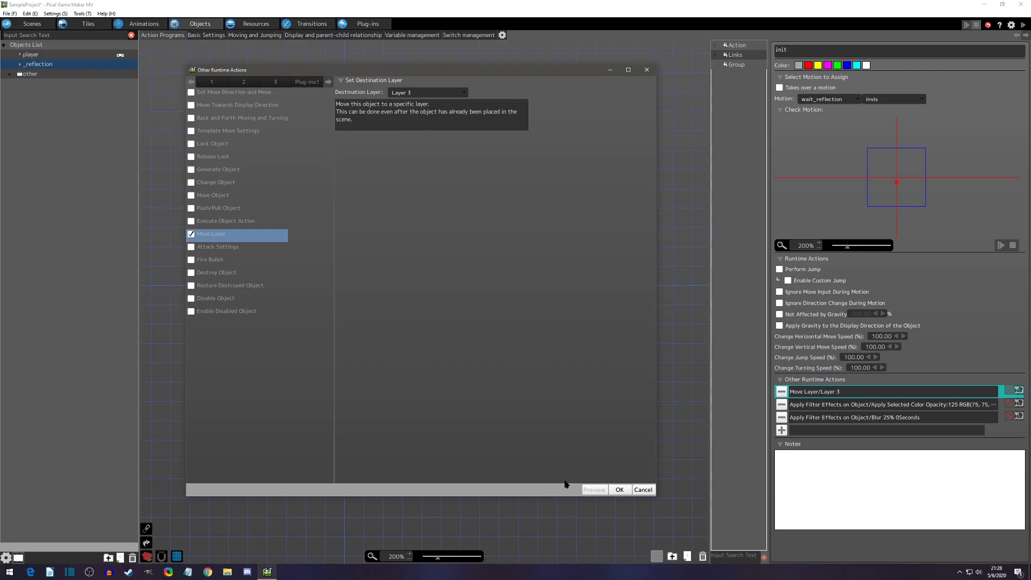
click(619, 490)
click(31, 24)
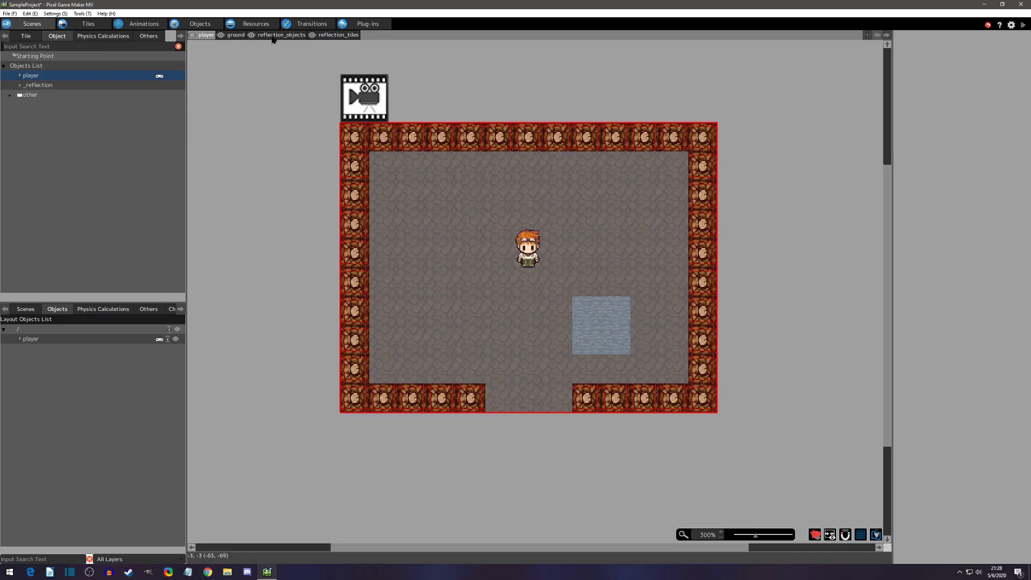
click(200, 24)
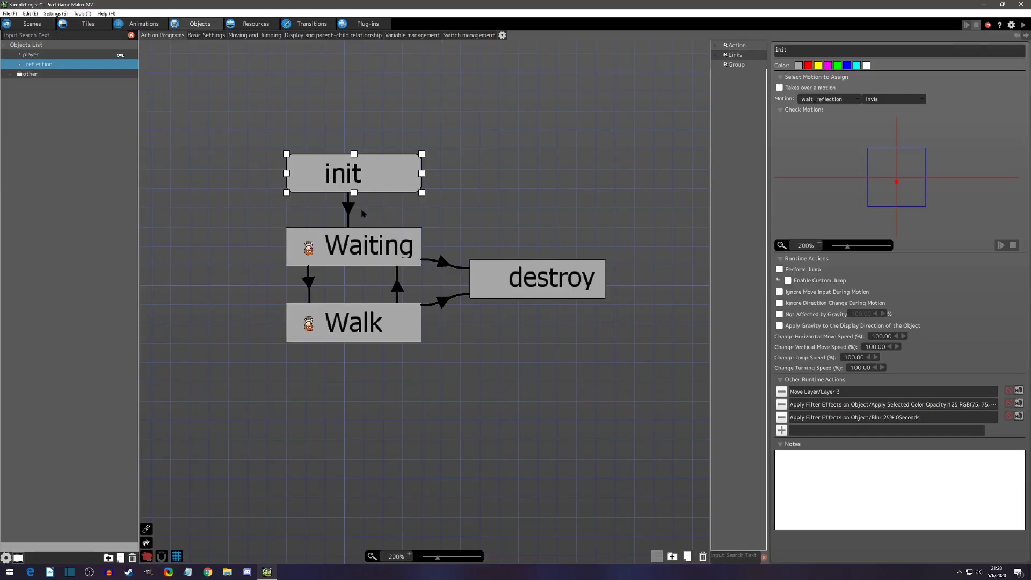
Review the selected-color and blur filter effect settings in the init action of _reflection
double_click(835, 405)
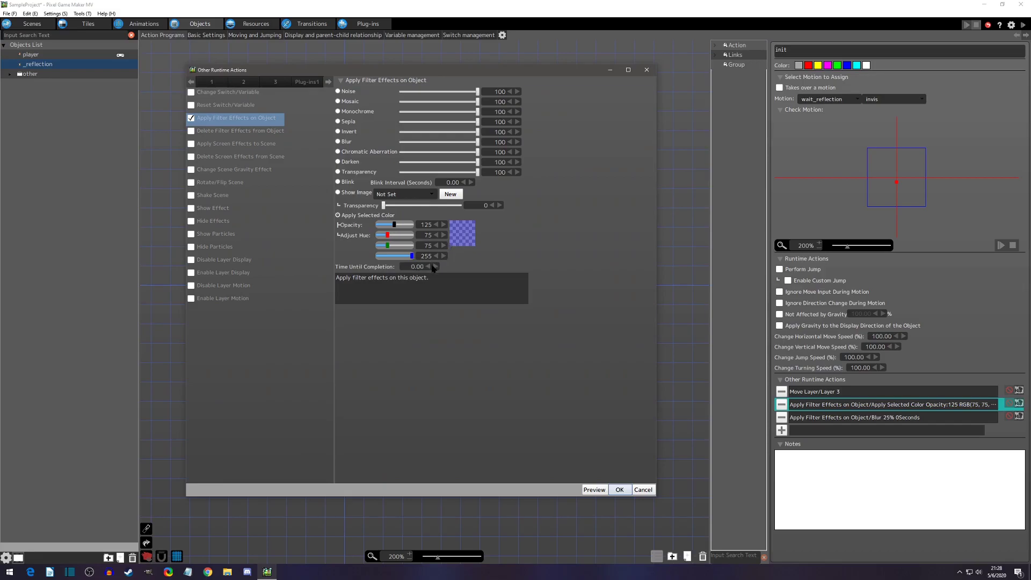
click(644, 490)
double_click(833, 419)
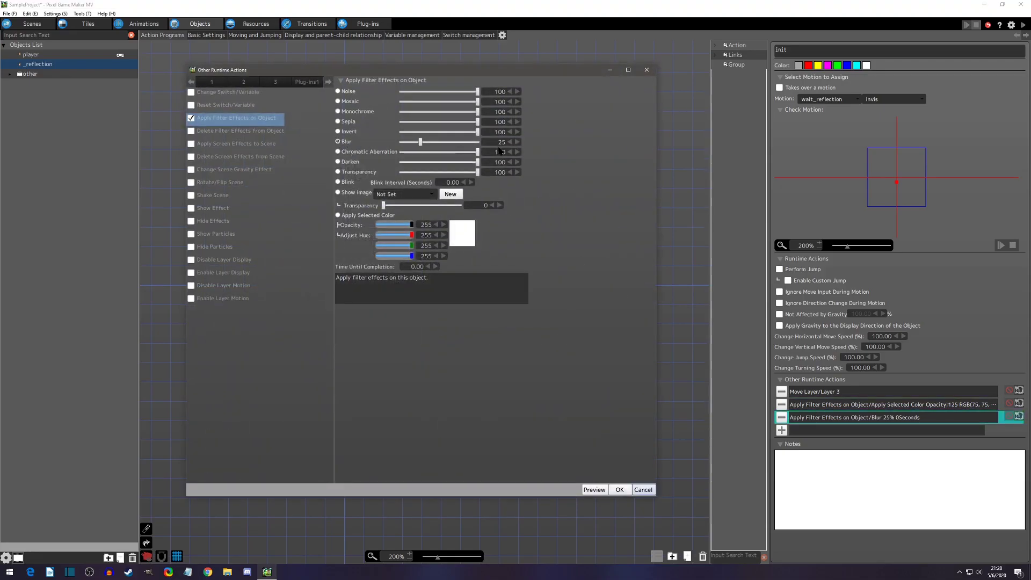
click(641, 491)
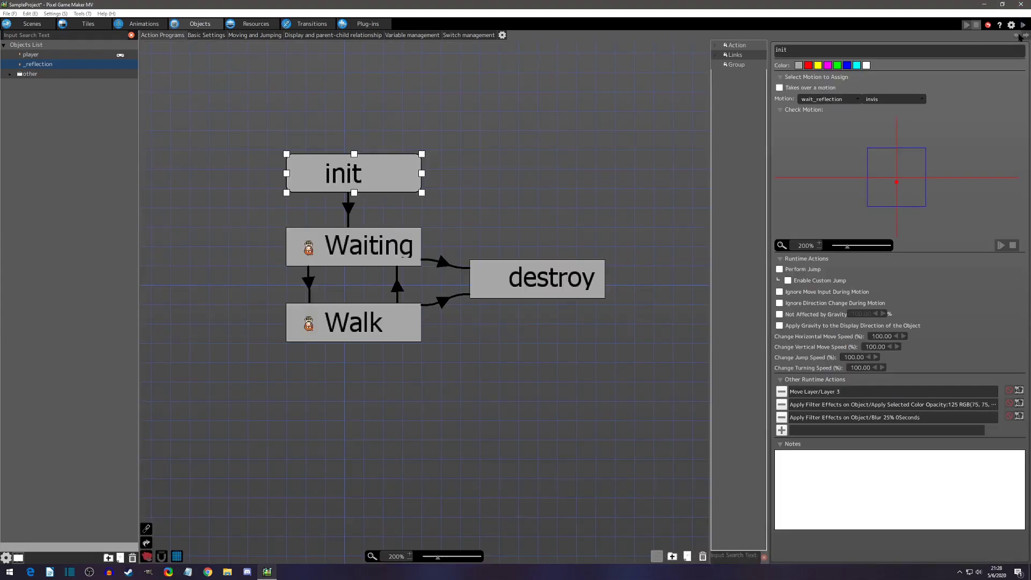
Test-play the game and walk the player to the upper edge of the water pool to check the reflection
click(1022, 25)
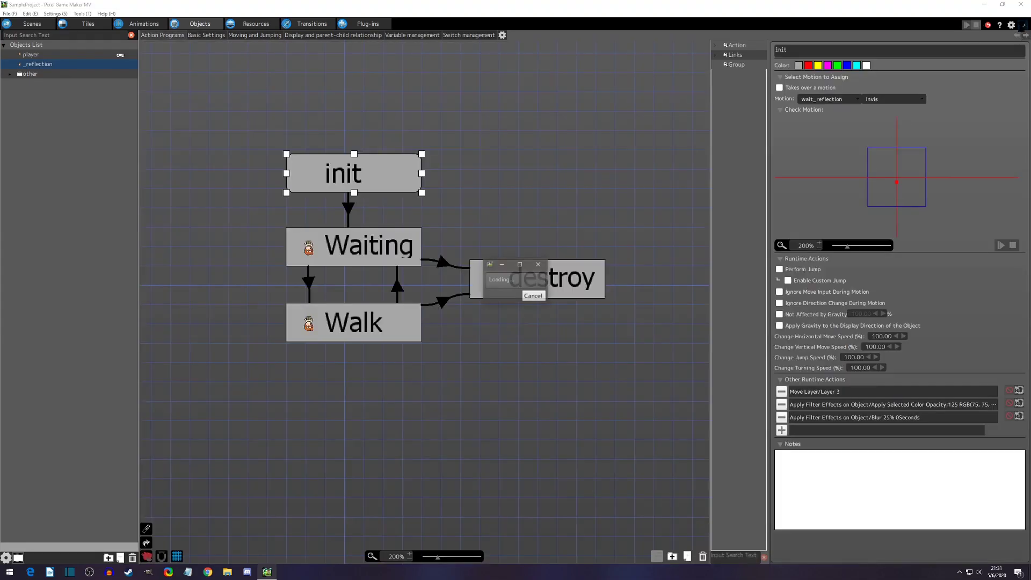
key(Right)
key(Down)
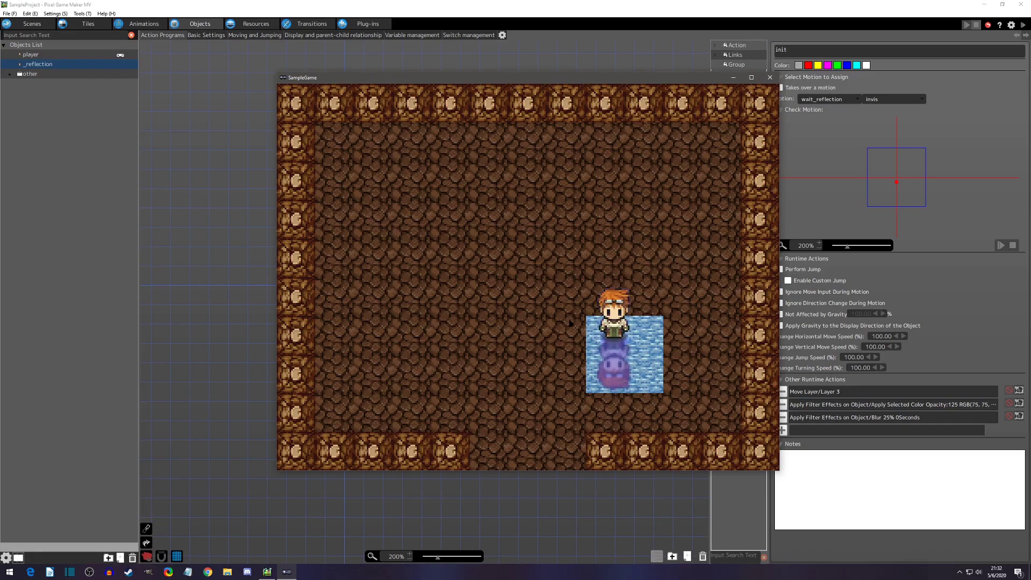
View the flipped front frames of walk_reflection, then return to the running game and walk the player up and down at the water
click(138, 23)
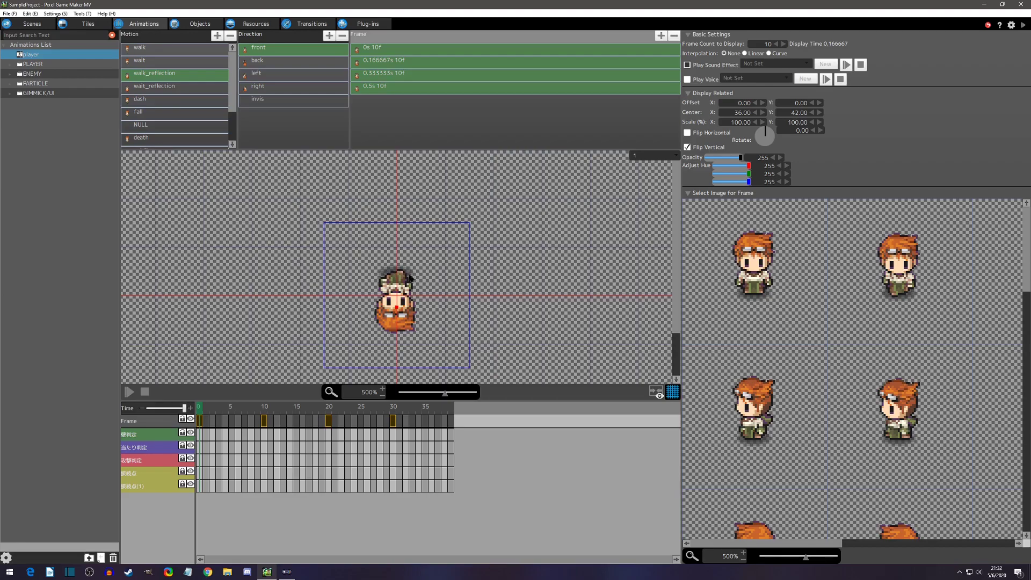
click(201, 25)
click(286, 571)
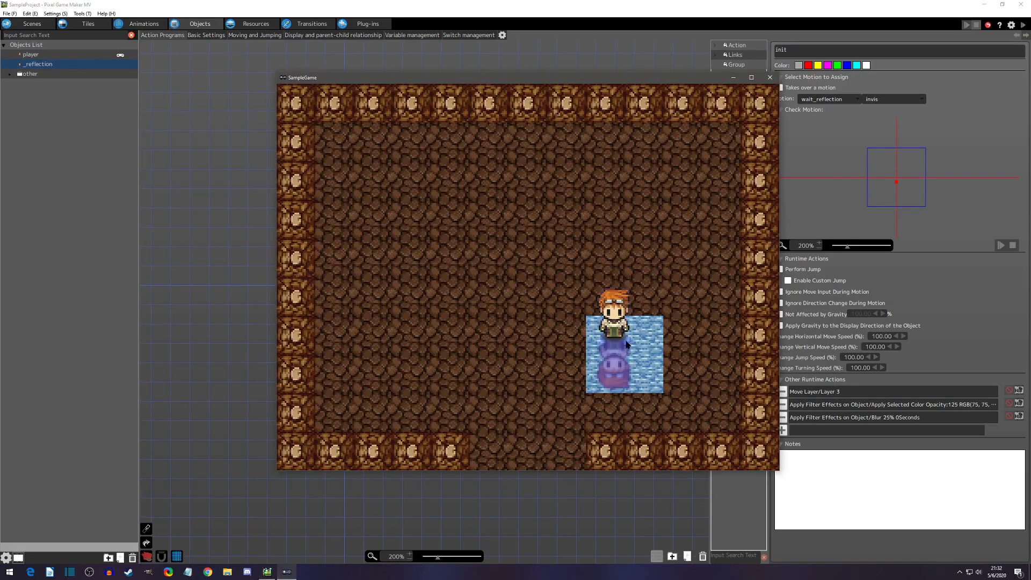
key(Up)
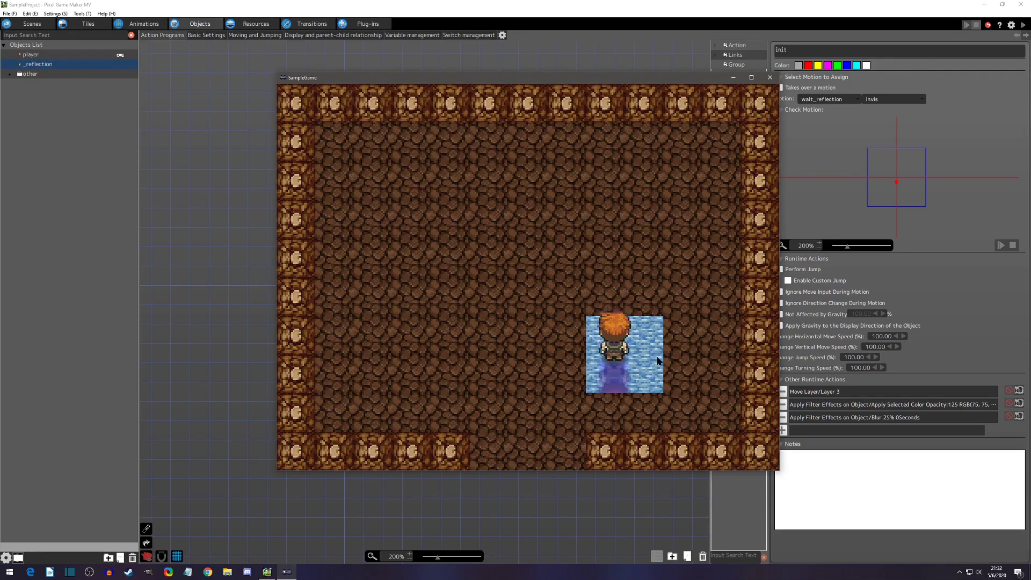
key(Down)
key(Up)
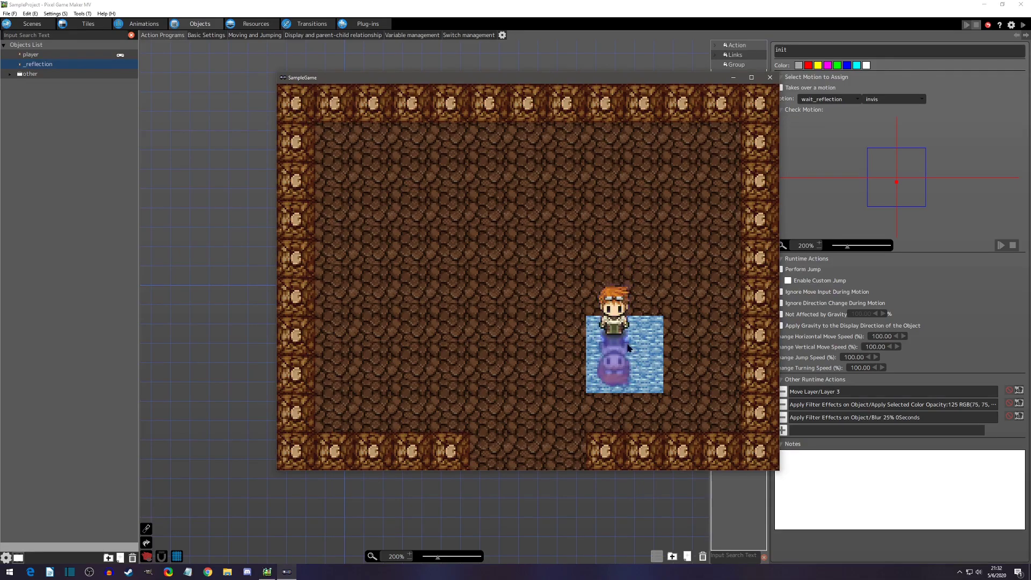